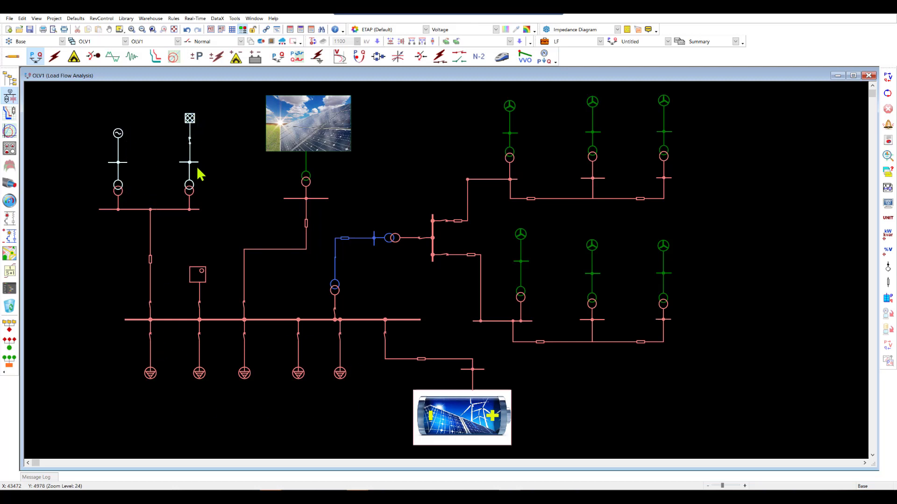
Run a load flow on the microgrid, then zoom and pan the diagram to view the results
left_click(886, 78)
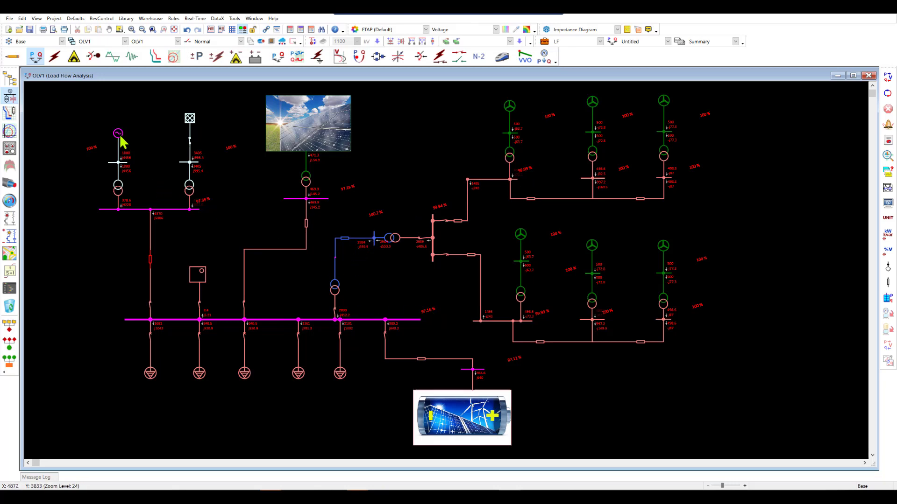
scroll(129, 165, "up", 5)
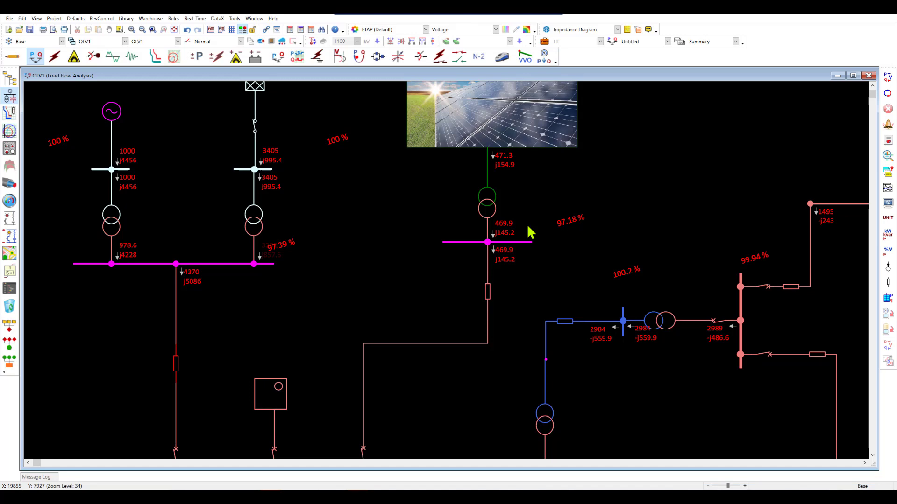
left_click_drag(198, 174, 204, 192)
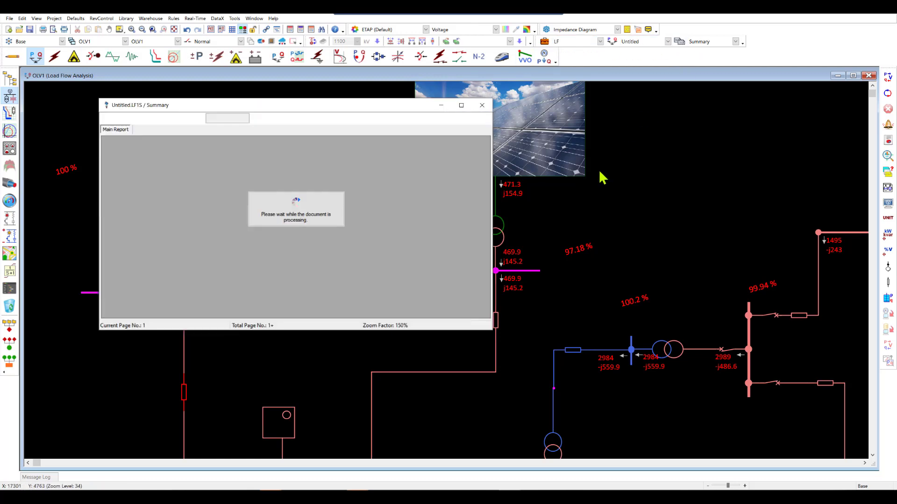
Maximize the load flow report and page to the generation, loading and demand summary (7.405 MW demand)
left_click(461, 105)
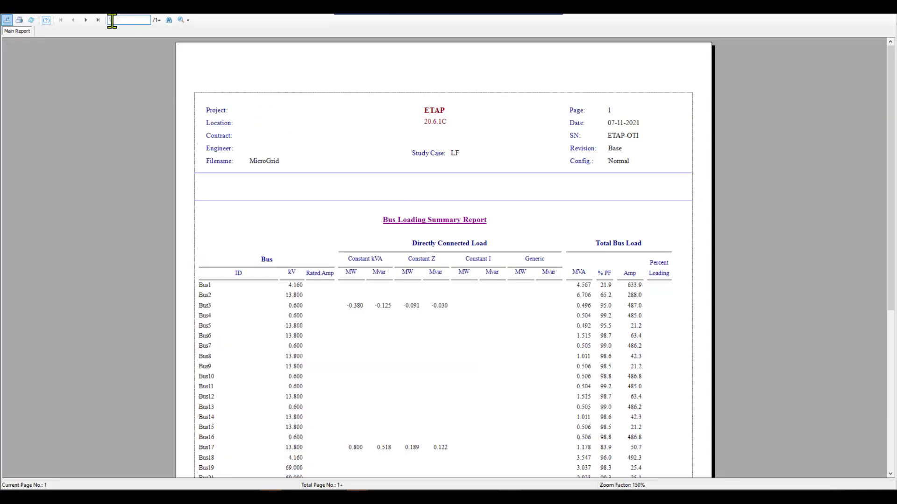
scroll(467, 190, "down", 3)
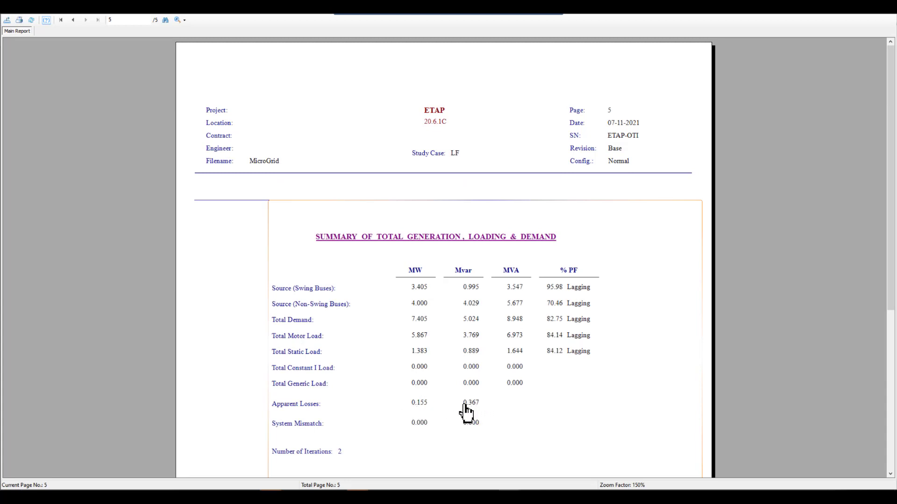
Close the report, run Optimal Power Flow mode, and move the 50.3 % label off T10's values
left_click(891, 19)
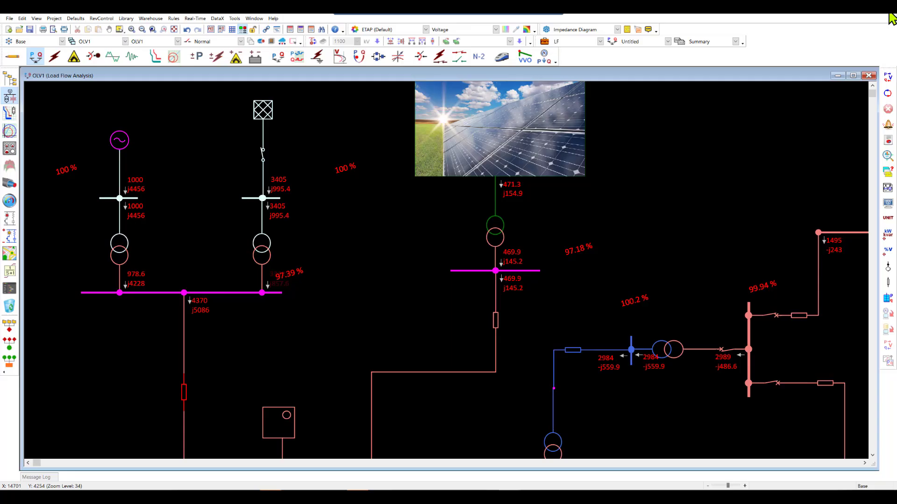
left_click(358, 57)
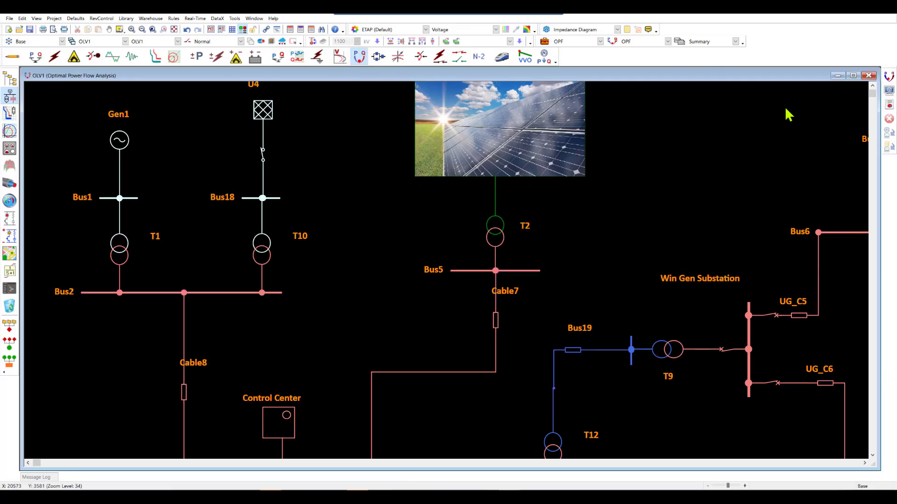
left_click(889, 77)
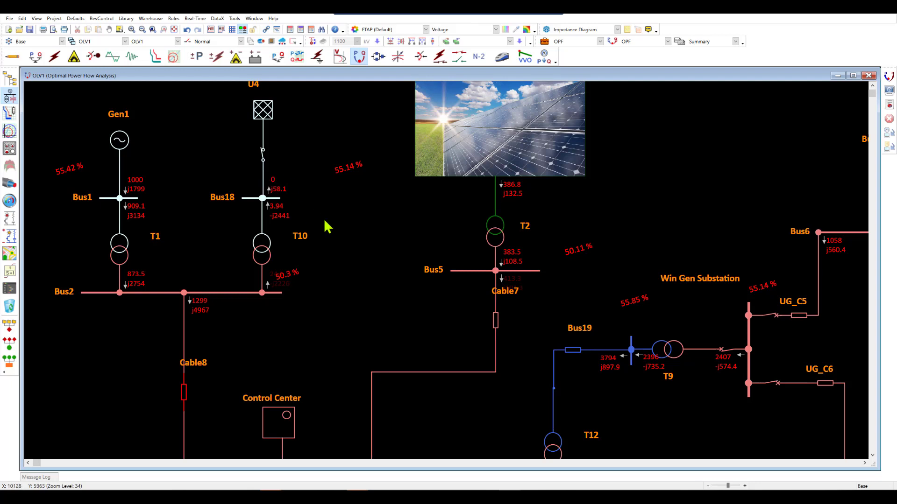
left_click_drag(290, 276, 311, 283)
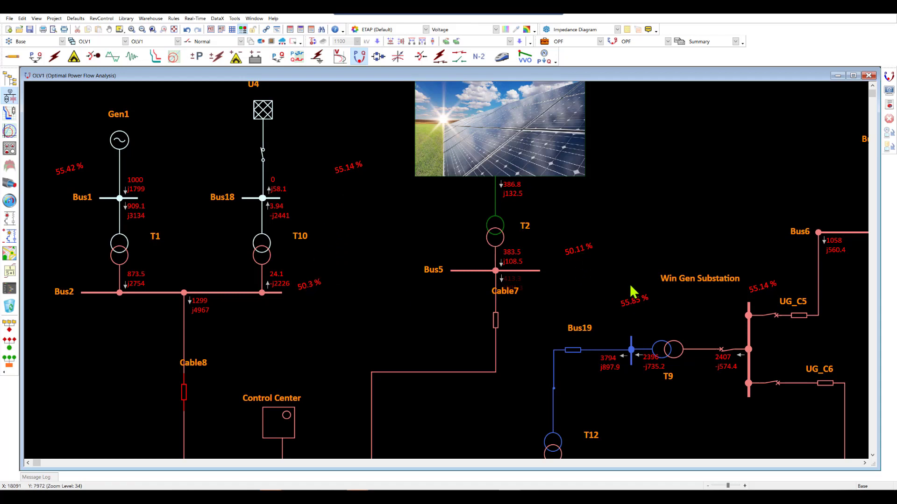
Add a 97–103% Bus2 voltage constraint to the OPF study case, rerun, and dismiss the infeasible error
left_click(548, 41)
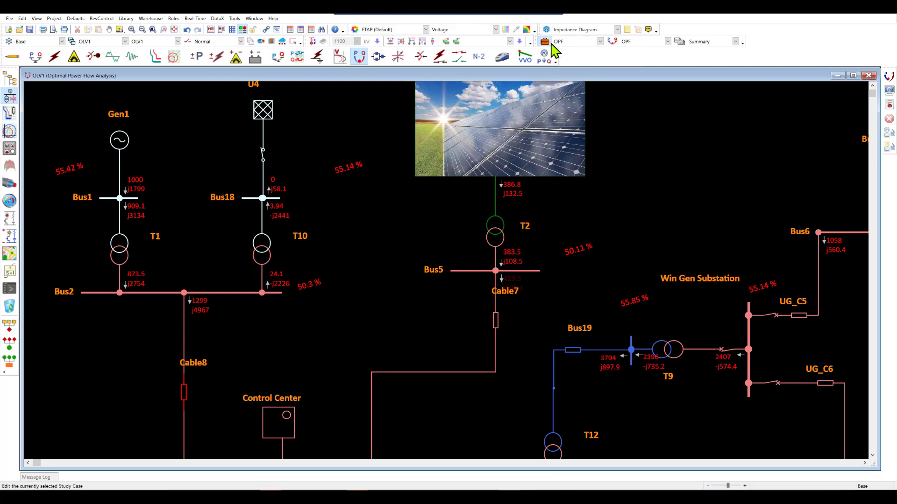
left_click(436, 145)
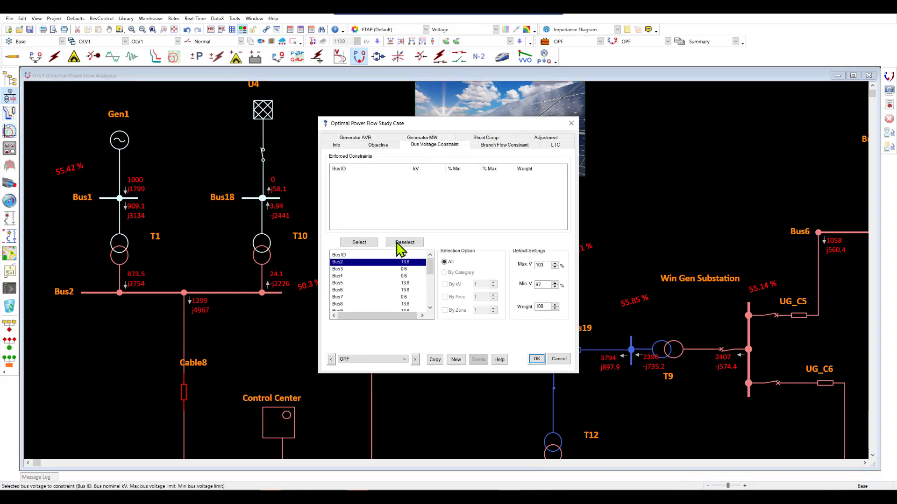
left_click(358, 242)
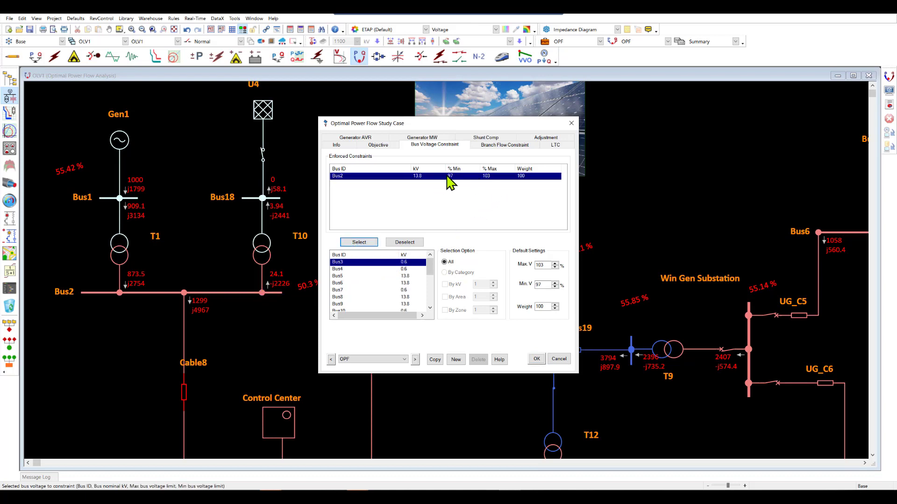
left_click(536, 359)
left_click(889, 84)
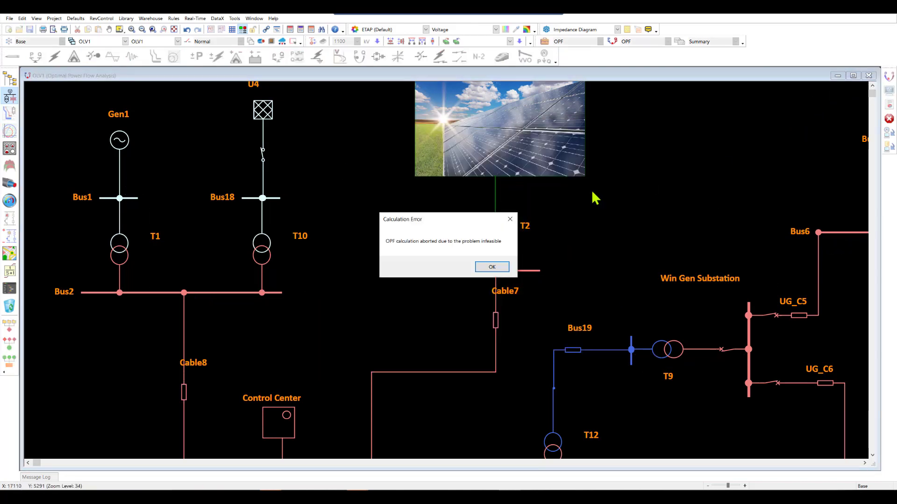
left_click(498, 270)
Add transformer T10 as an active LTC tap control (taps −10 to 10) and rerun the OPF
left_click(492, 267)
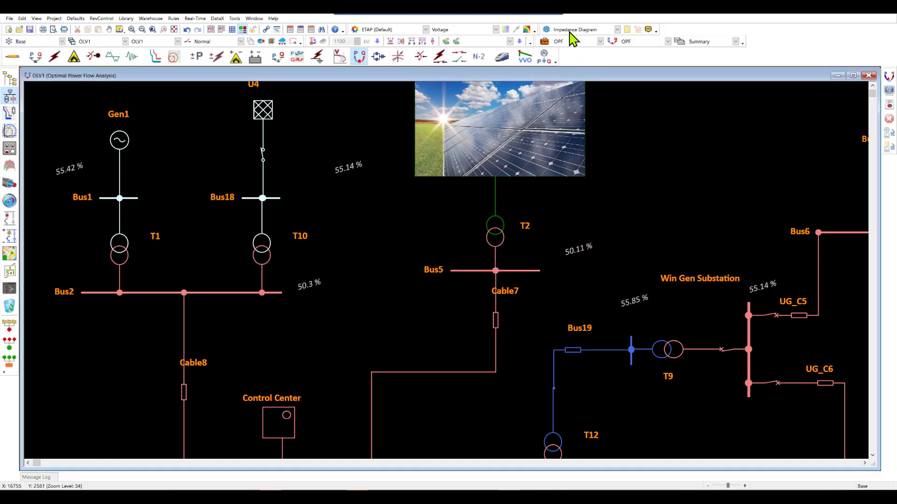
left_click(545, 41)
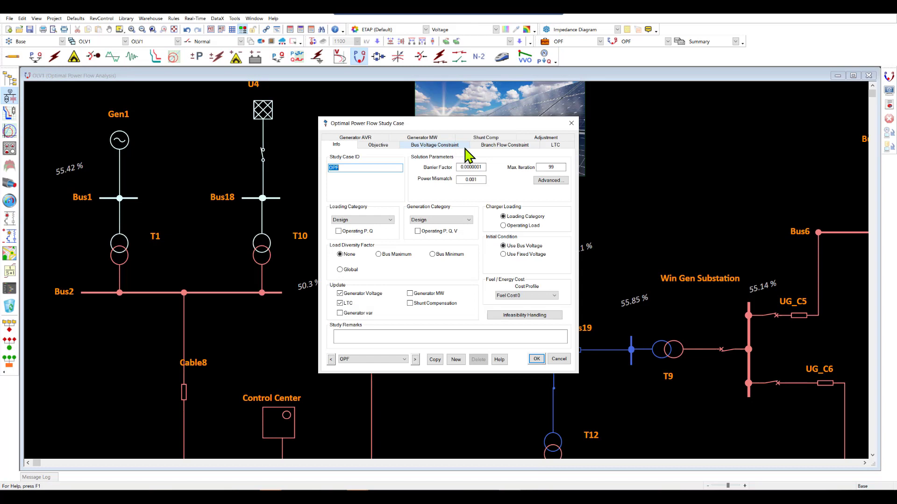
left_click(544, 147)
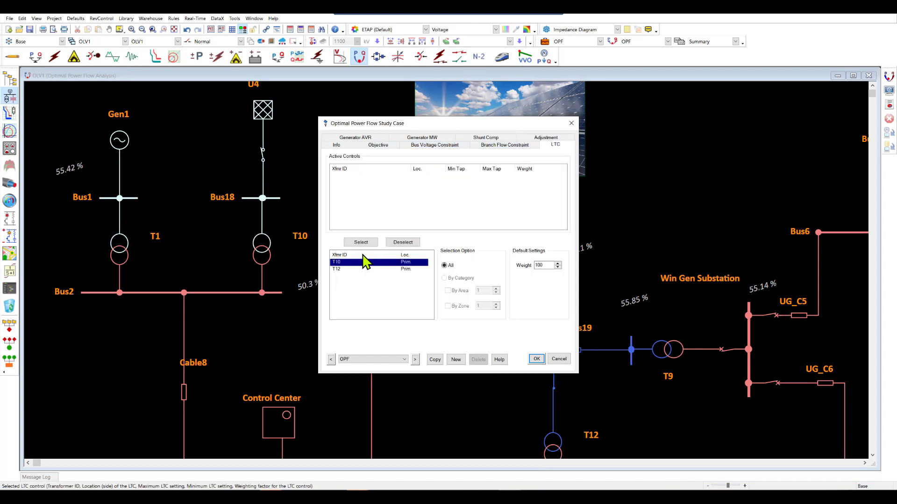
left_click(360, 262)
left_click(359, 242)
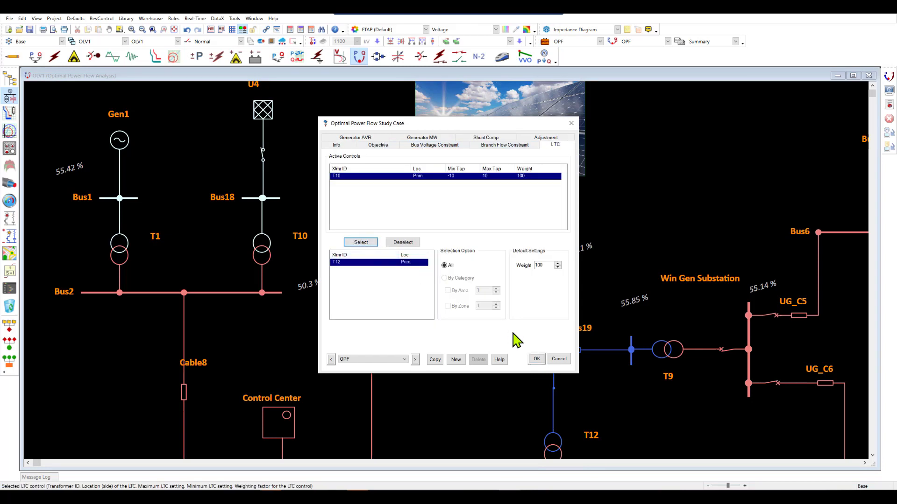
left_click(536, 360)
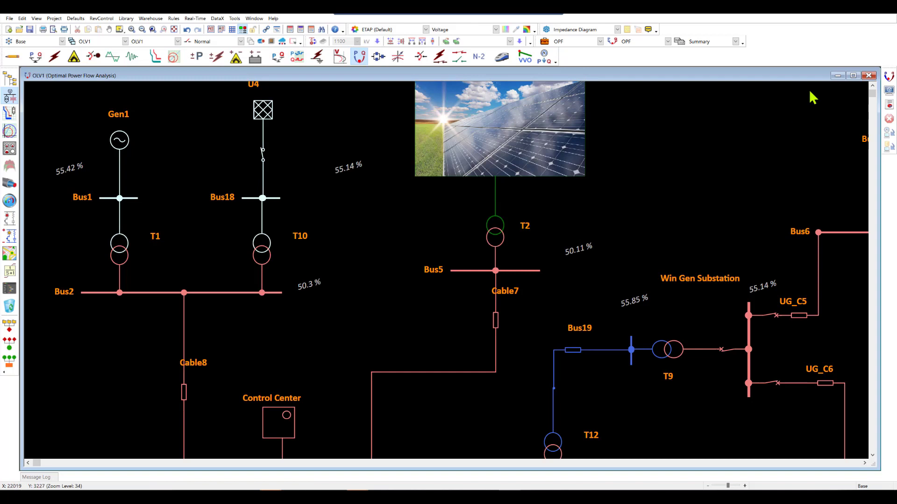
left_click(888, 77)
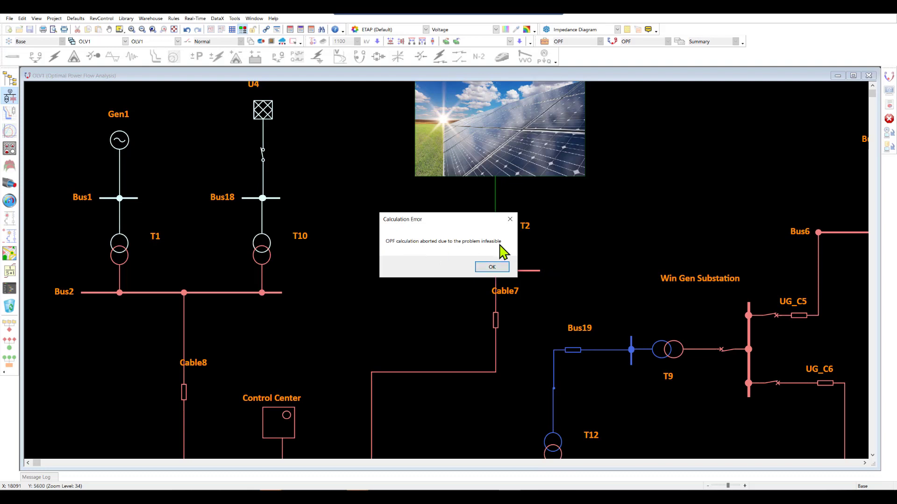
Make Gen1 and U4 active generator AVR (98–105%) and MW controls in the OPF study case
left_click(491, 266)
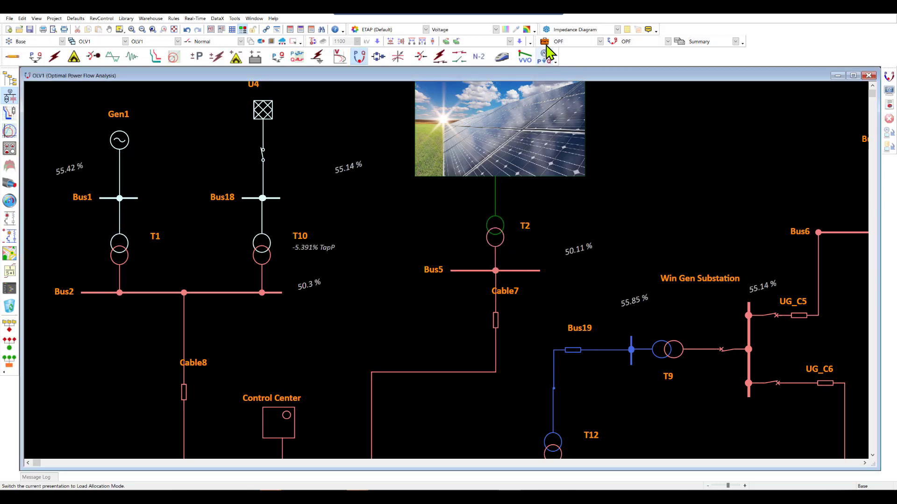
left_click(544, 42)
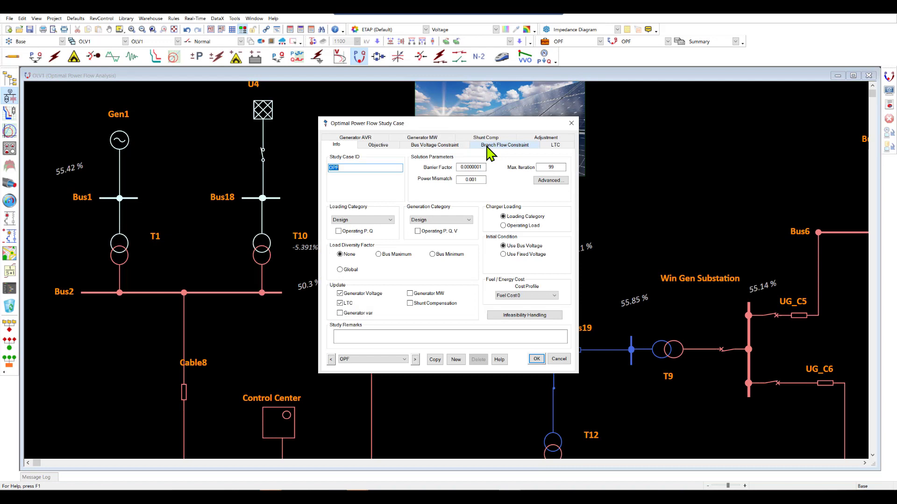
left_click(376, 138)
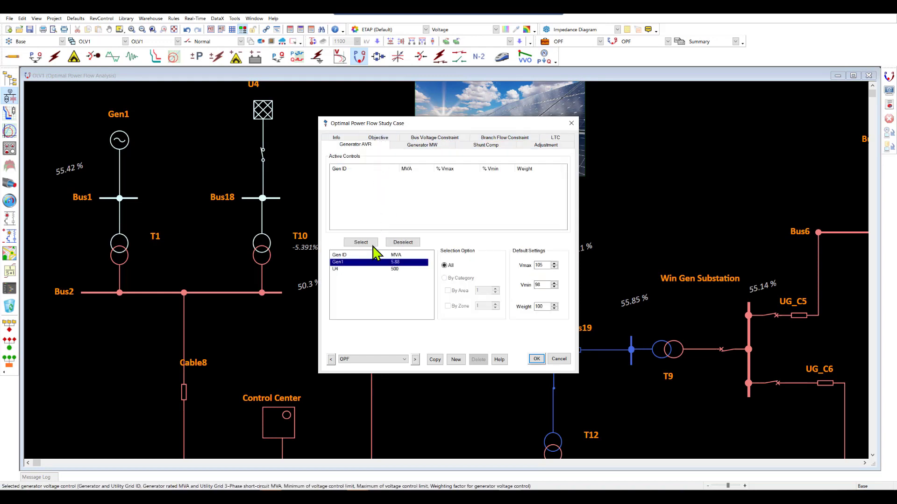
left_click(357, 242)
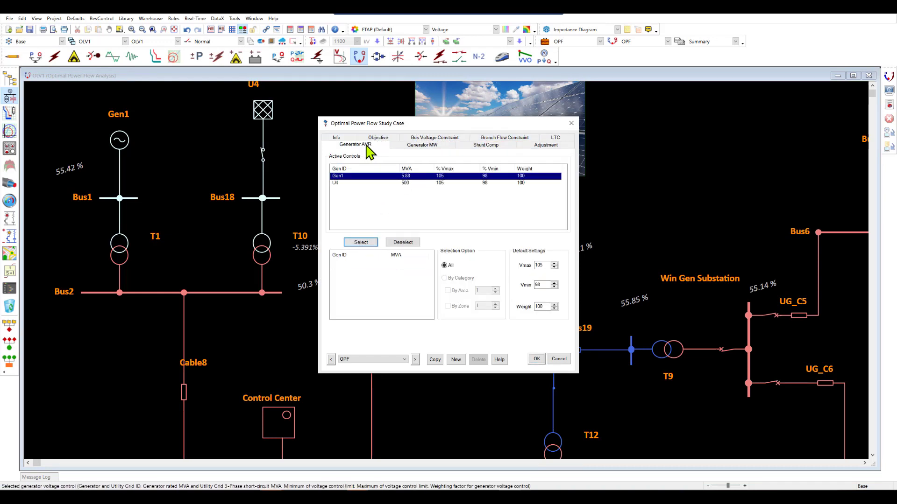
left_click(411, 145)
left_click(366, 243)
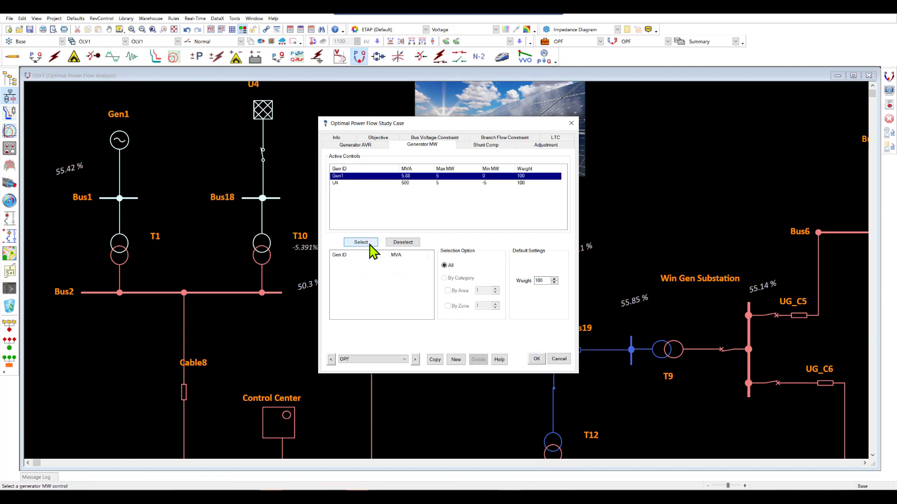
left_click(537, 359)
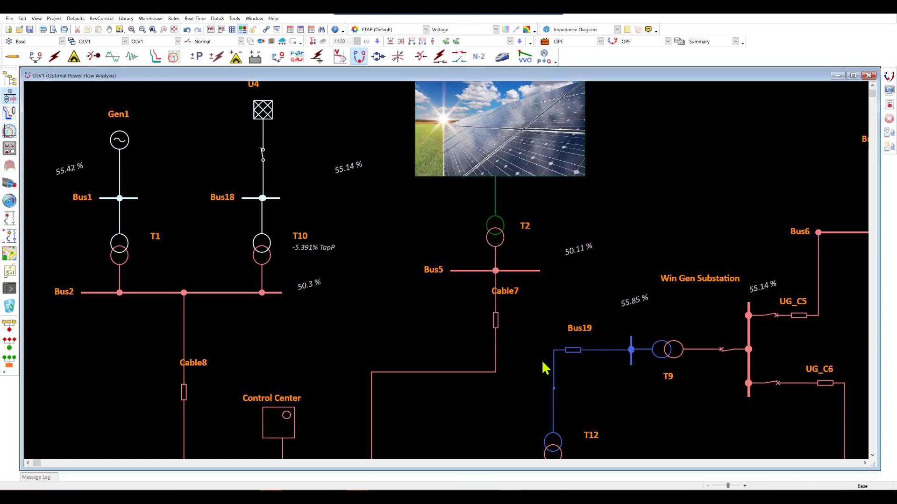
Rerun the optimal power flow so it converges with Gen1 at 98 % and U4 at 105 %
left_click(889, 76)
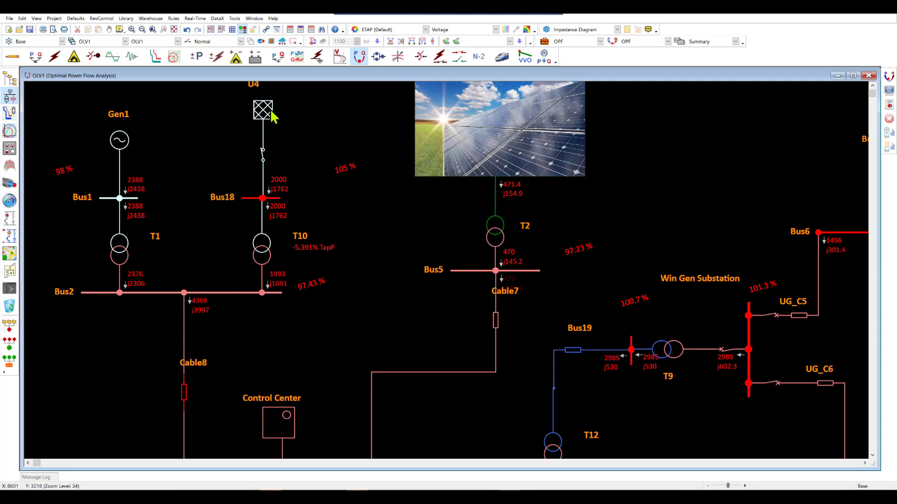
Check the OPF objectives: minimise real and reactive power losses and fuel cost. Close the dialog unchanged
left_click(544, 41)
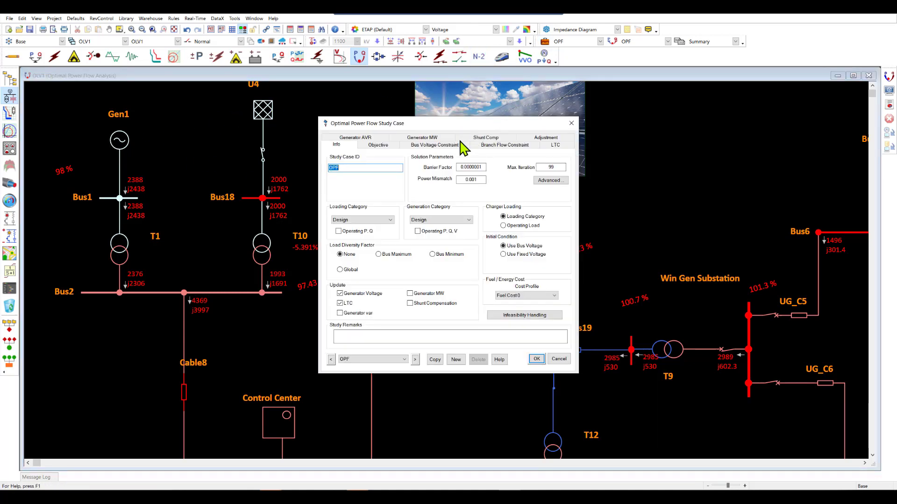
left_click(378, 145)
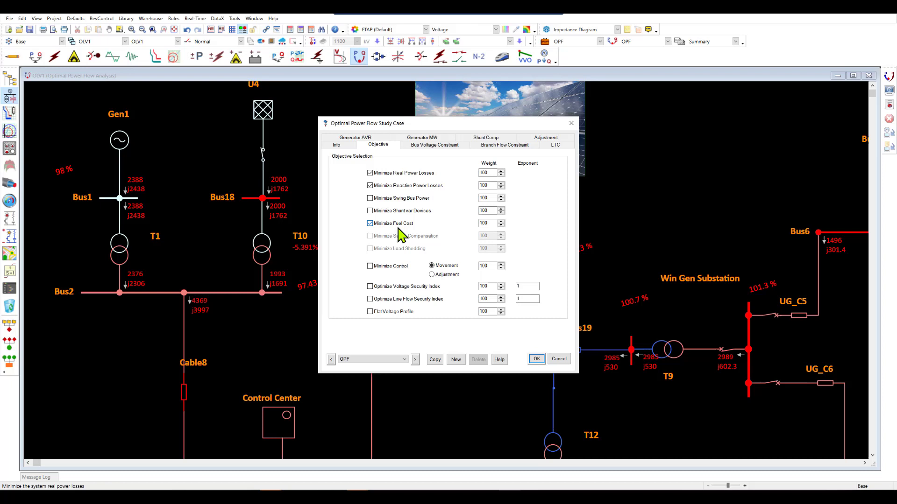
left_click(571, 123)
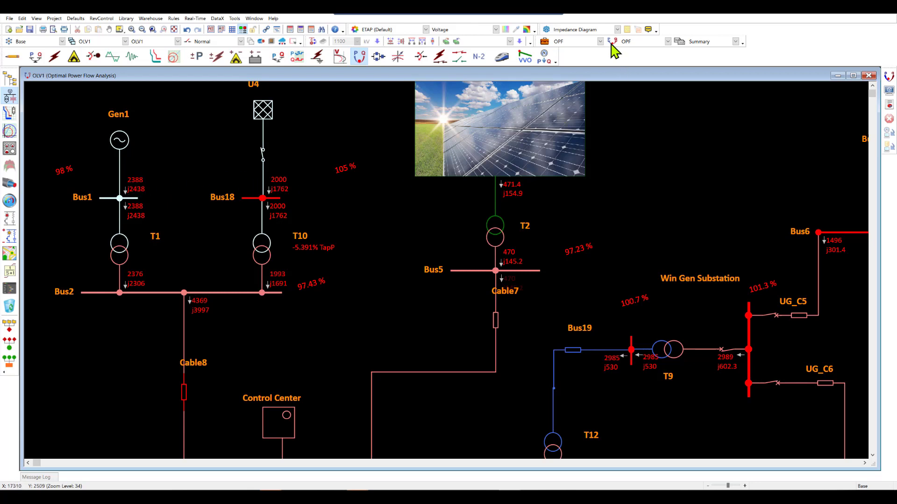
Open the OPF summary report, then move and enlarge it to show 7.251 MW total demand
left_click(679, 43)
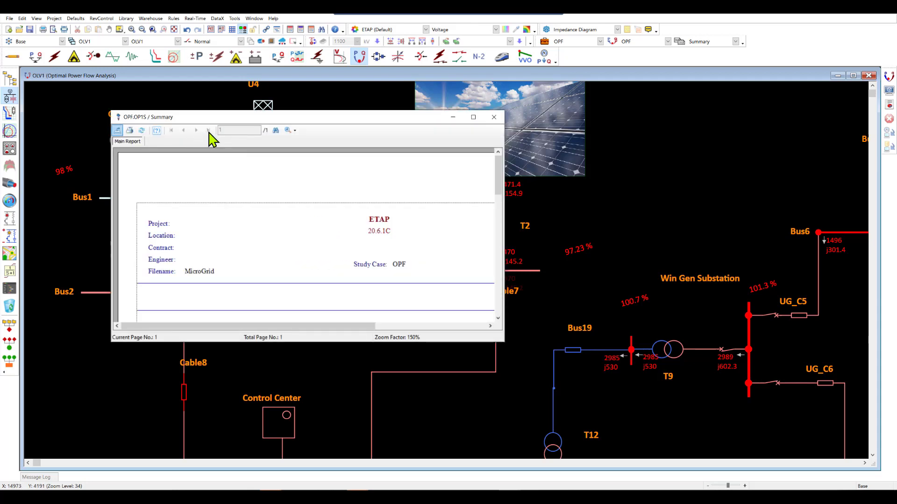
left_click_drag(219, 120, 228, 74)
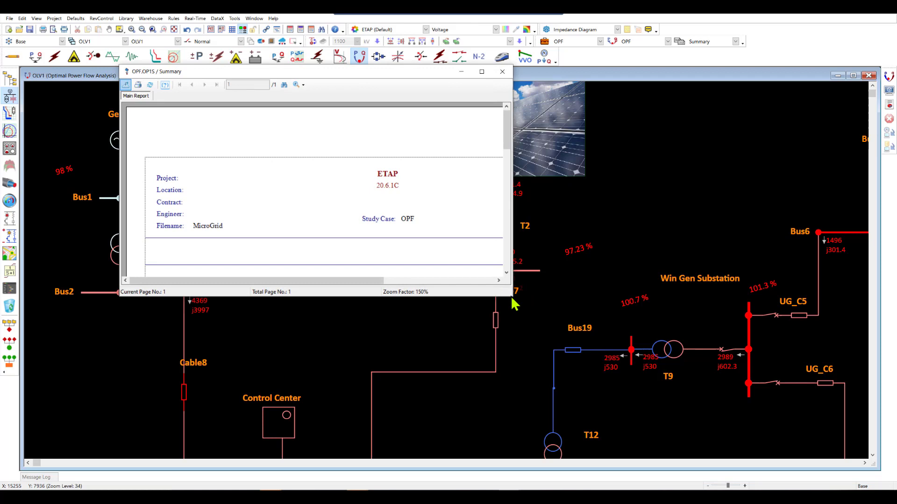
left_click_drag(510, 296, 740, 478)
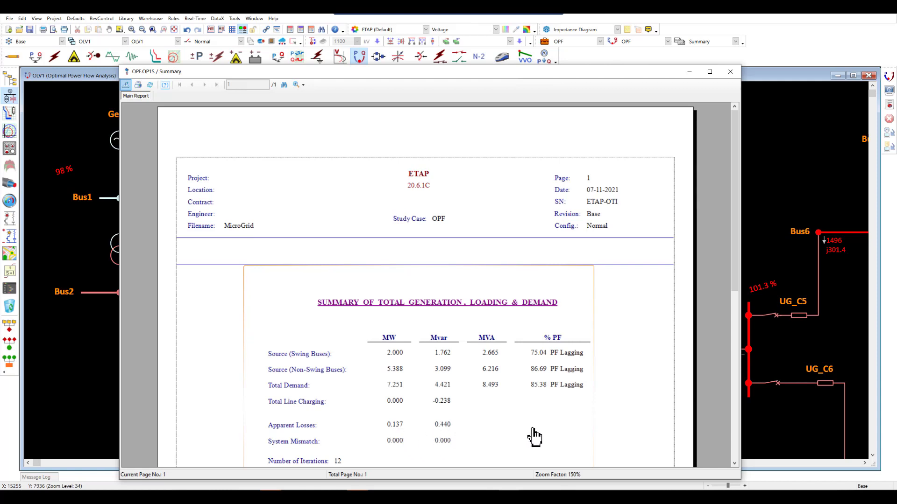
Close the OPF summary report window
left_click(730, 72)
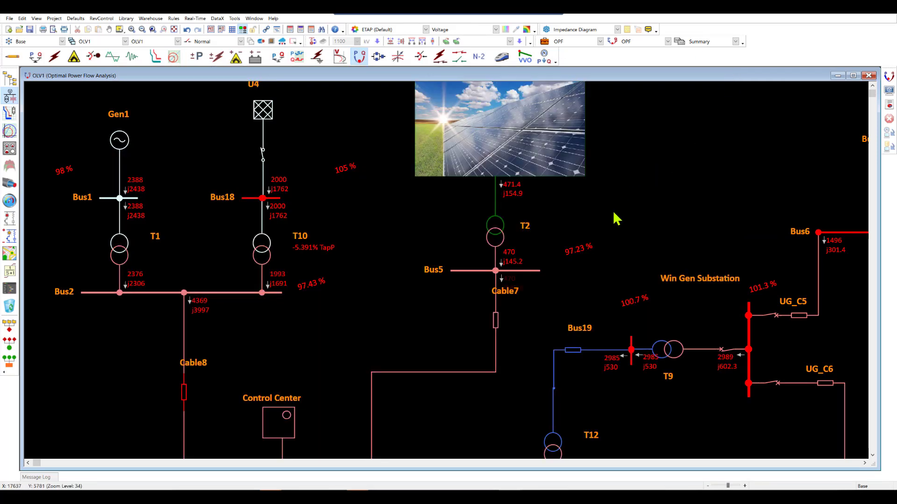